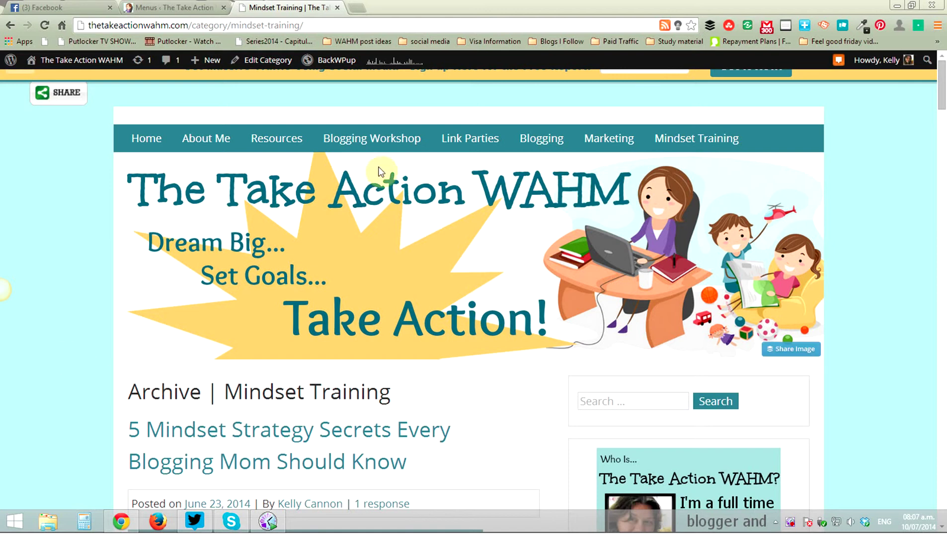
- Open the Blogging category archive from the blog's navigation and look through its posts
{"action": "mouse_move", "coordinate": [536, 142]}
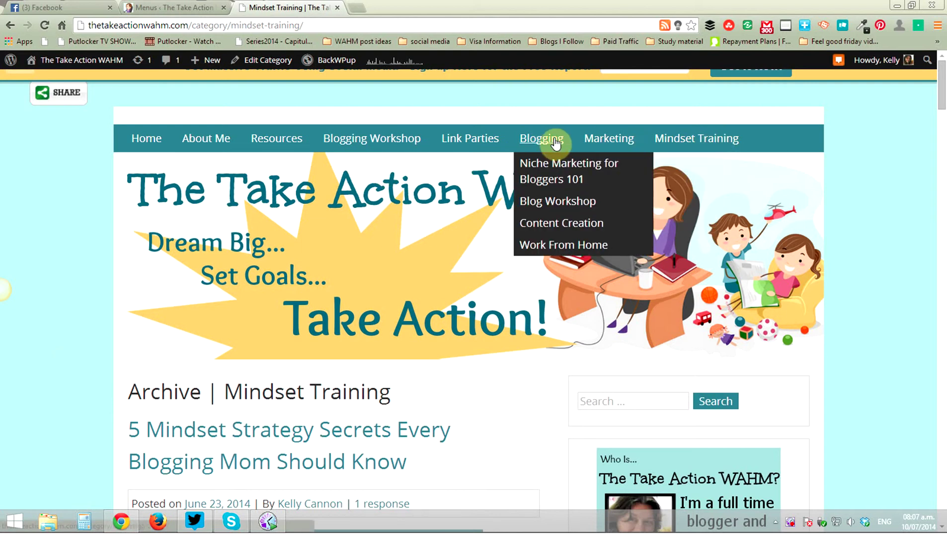
{"action": "left_click", "coordinate": [541, 140]}
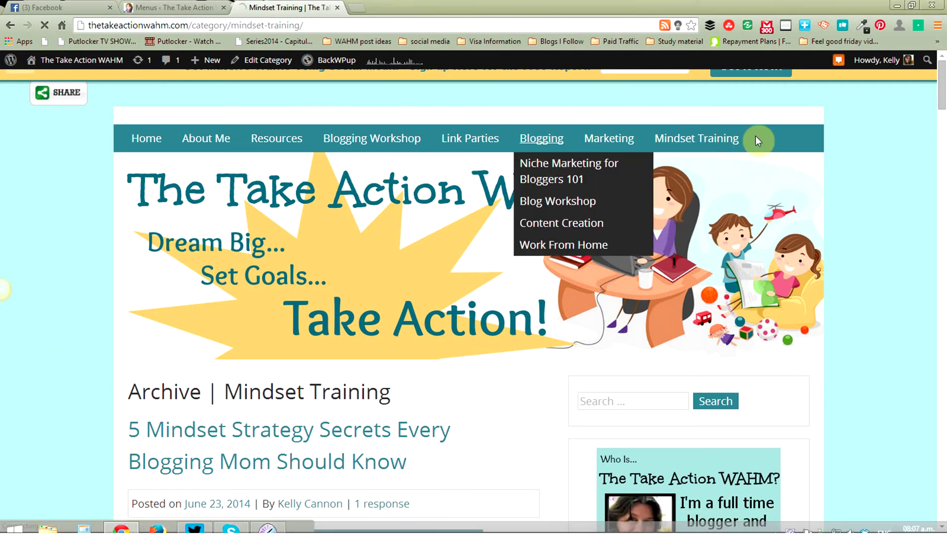
{"action": "left_click_drag", "start_coordinate": [936, 91], "coordinate": [943, 520]}
{"action": "left_click_drag", "start_coordinate": [944, 409], "coordinate": [943, 79]}
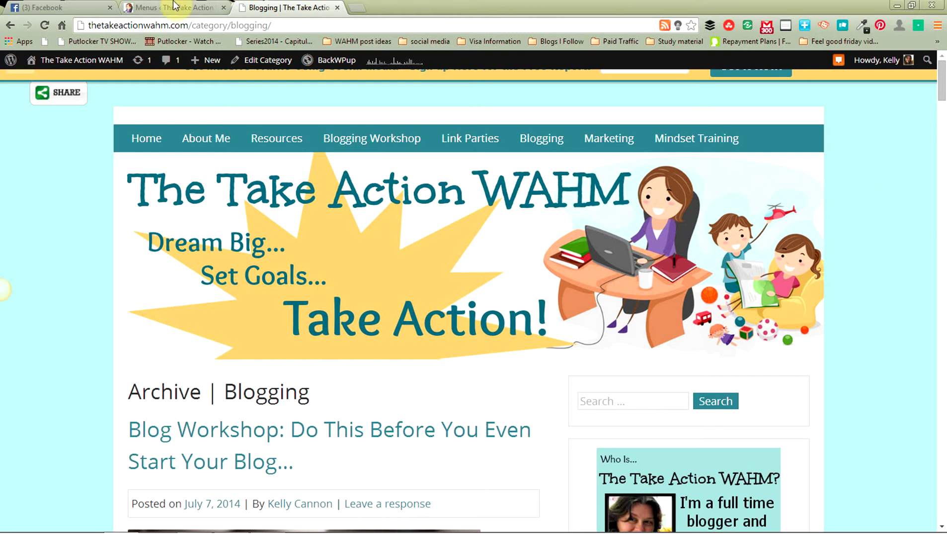
- Start a new post in the blog's admin area with the placeholder body text "asdfasdfsd"
{"action": "left_click", "coordinate": [169, 6]}
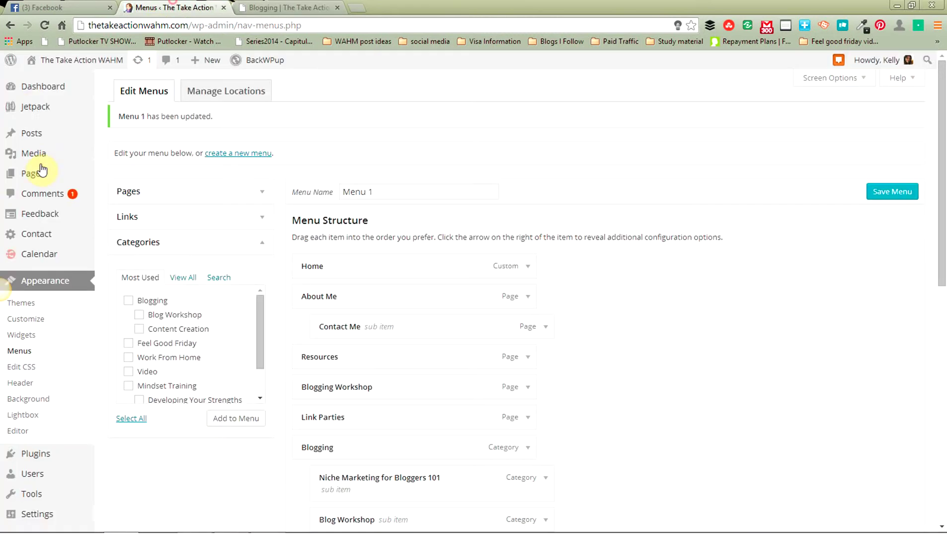
{"action": "left_click", "coordinate": [36, 137]}
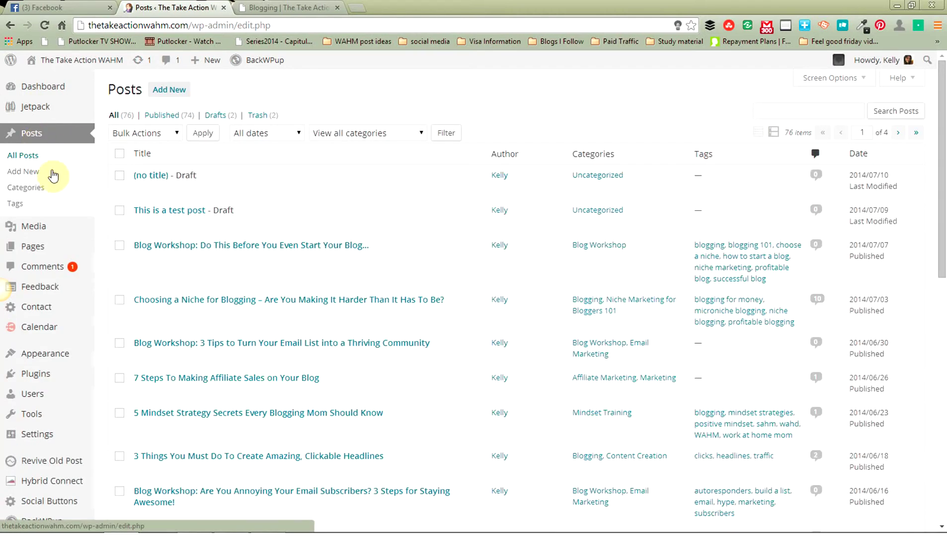
{"action": "left_click", "coordinate": [54, 174]}
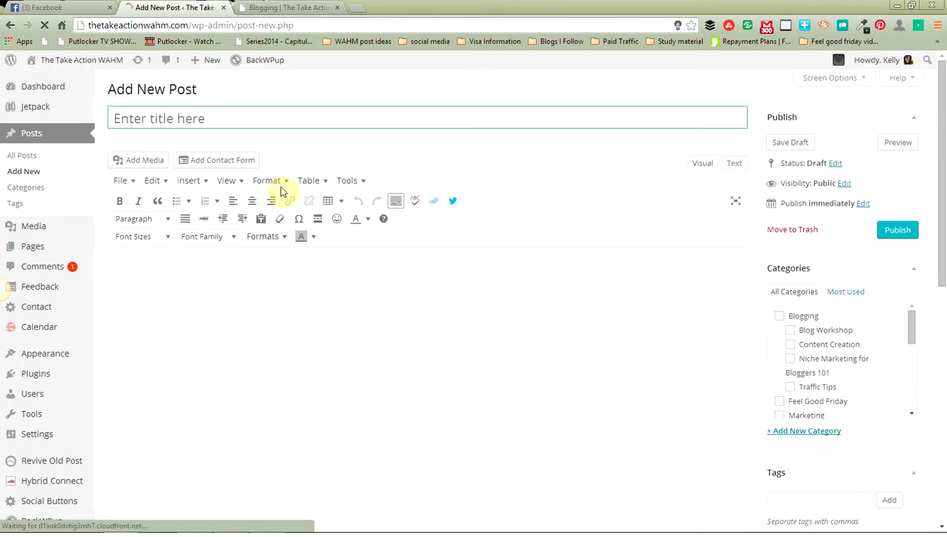
{"action": "left_click", "coordinate": [446, 343]}
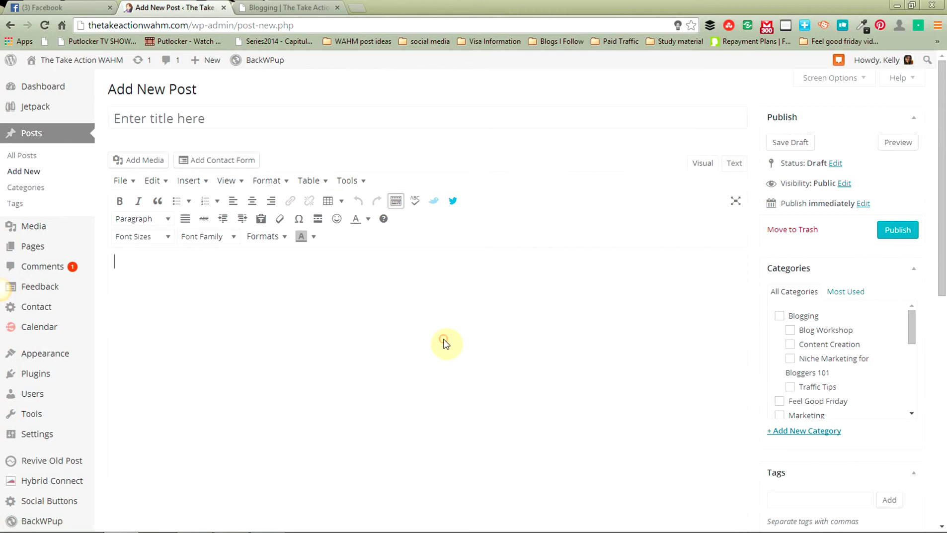
{"action": "type", "text": "asdfasdfsd"}
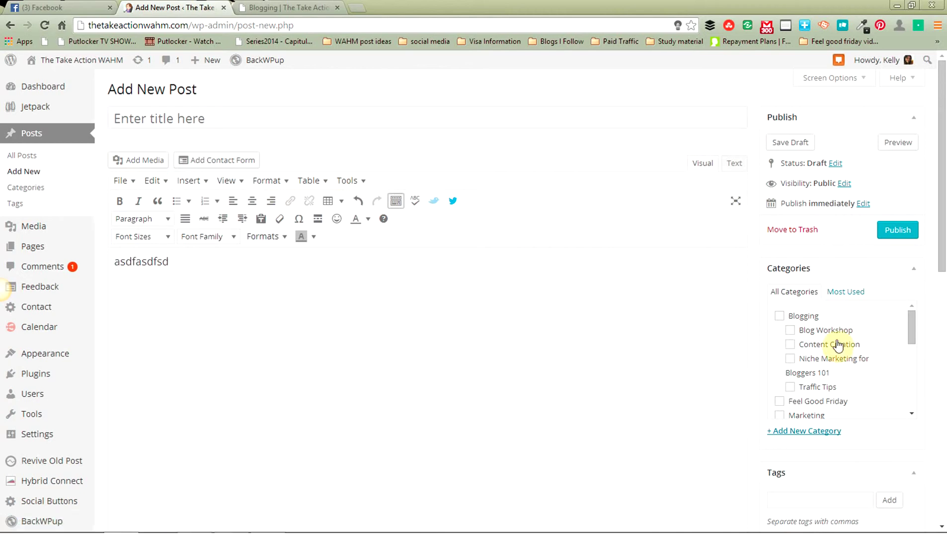
{"action": "left_click", "coordinate": [779, 315]}
{"action": "left_click", "coordinate": [779, 316]}
{"action": "left_click", "coordinate": [799, 431]}
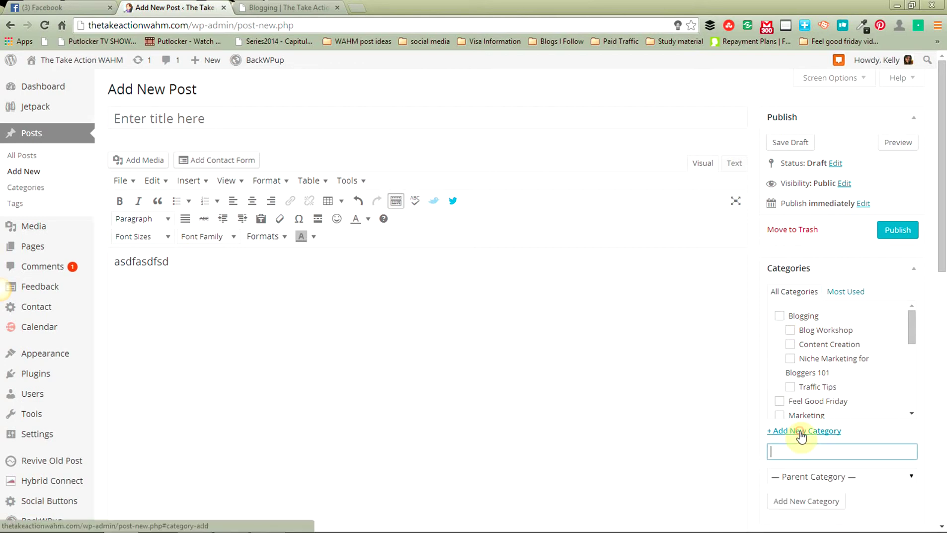
{"action": "type", "text": "ne"}
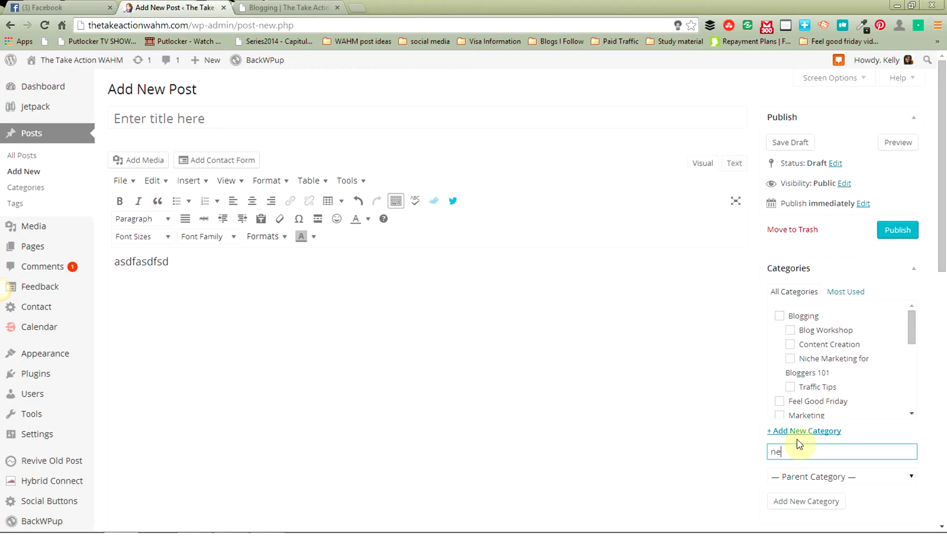
{"action": "type", "text": "w category"}
{"action": "left_click_drag", "start_coordinate": [827, 451], "coordinate": [753, 453]}
{"action": "key", "text": "BackSpace"}
- Fill in a new category named "new cat" with Blogging as its parent category
{"action": "mouse_move", "coordinate": [57, 461]}
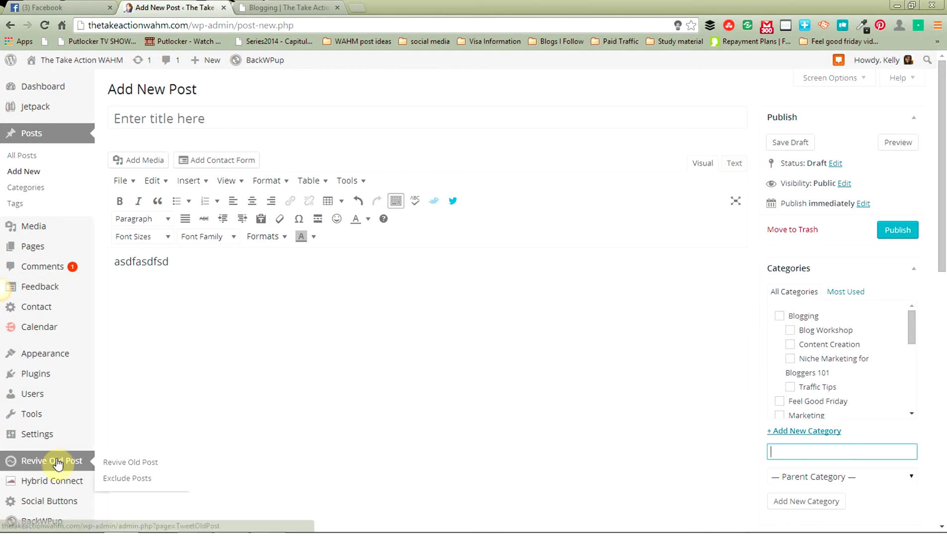
{"action": "type", "text": "new cat"}
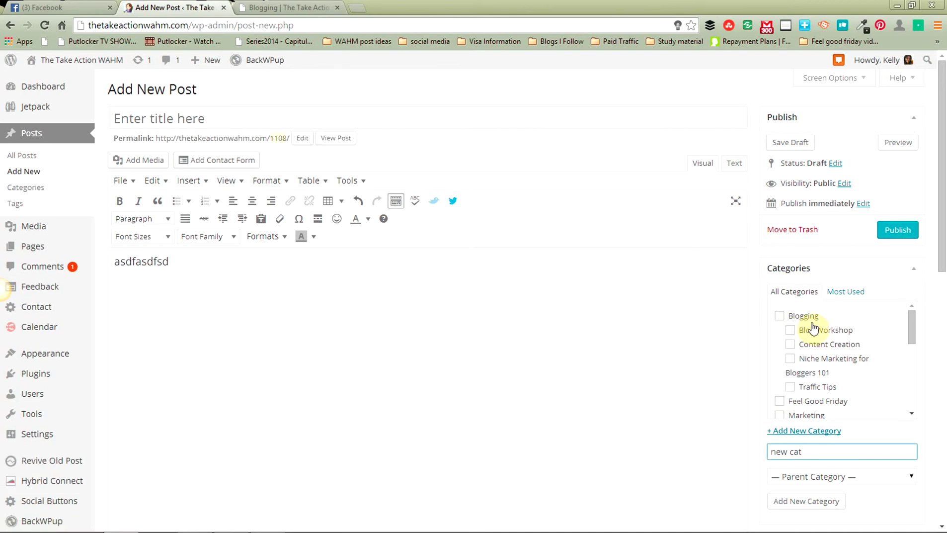
{"action": "left_click", "coordinate": [840, 478]}
{"action": "left_click", "coordinate": [785, 259]}
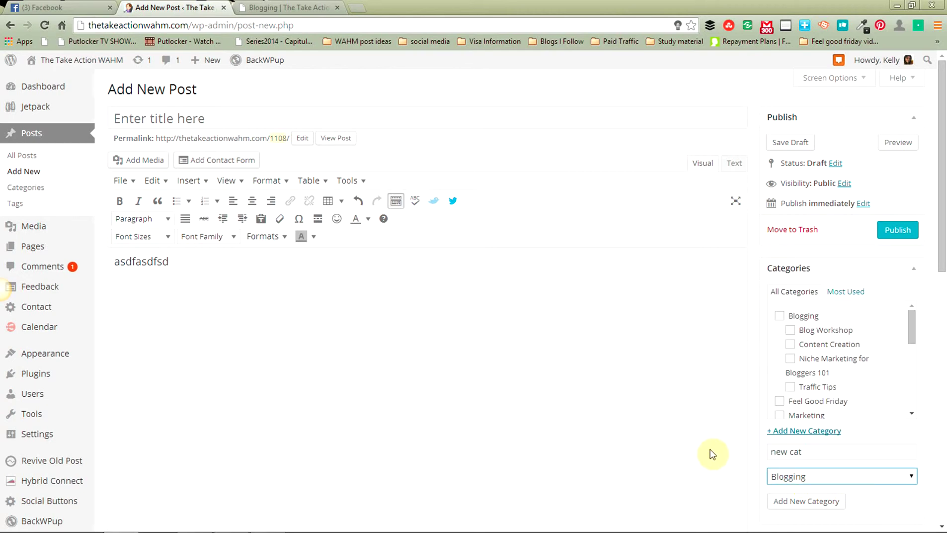
{"action": "scroll", "coordinate": [697, 453], "scroll_direction": "down", "scroll_amount": 3}
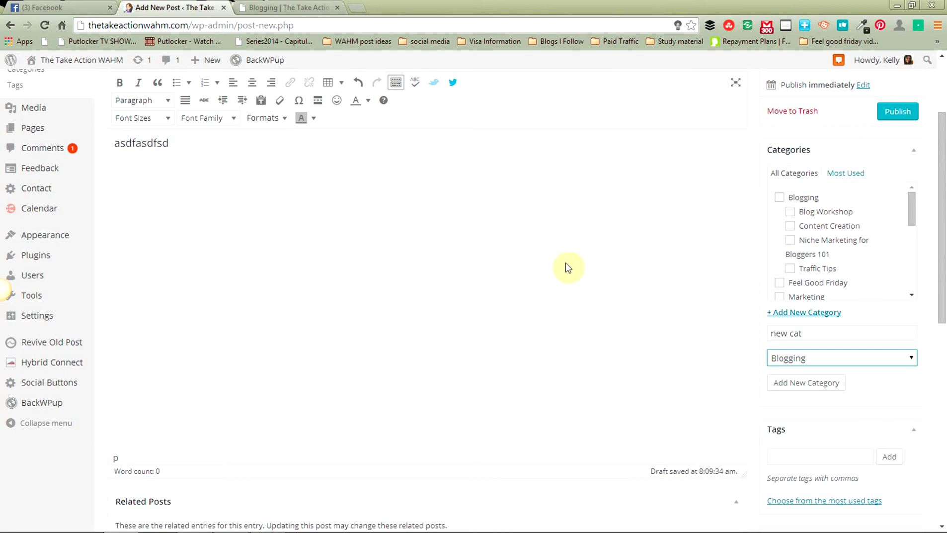
{"action": "scroll", "coordinate": [669, 272], "scroll_direction": "up", "scroll_amount": 3}
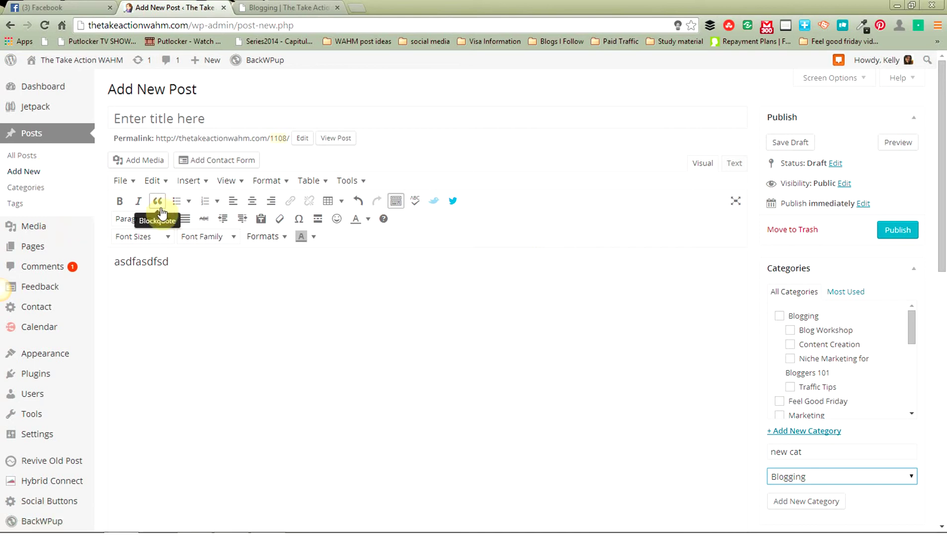
- Leave the post without saving and open the menu editor under the site's appearance settings
{"action": "mouse_move", "coordinate": [50, 377]}
{"action": "mouse_move", "coordinate": [58, 356]}
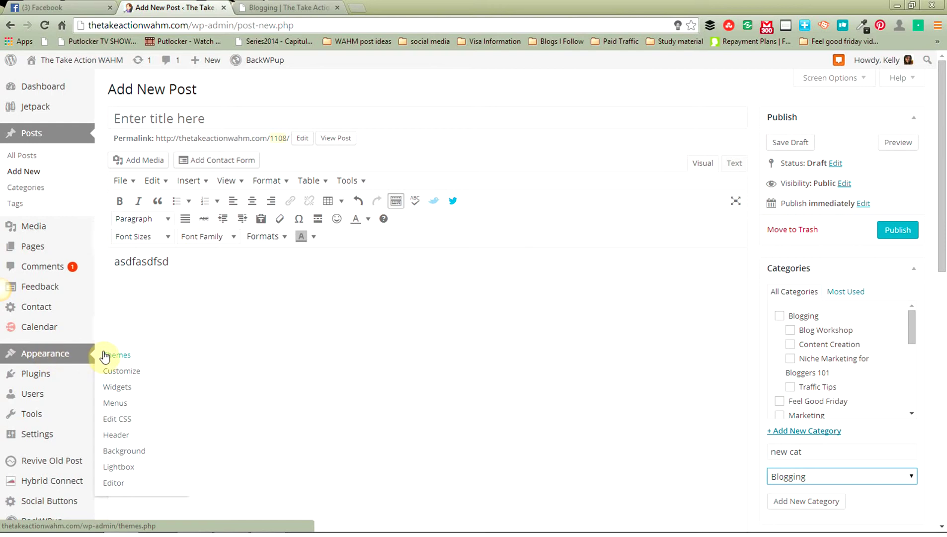
{"action": "left_click", "coordinate": [117, 404]}
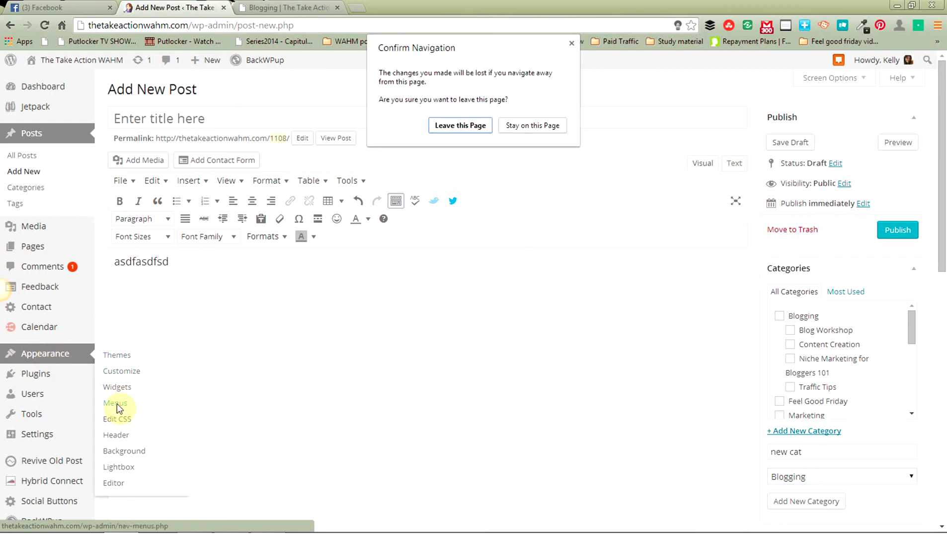
{"action": "left_click", "coordinate": [461, 125]}
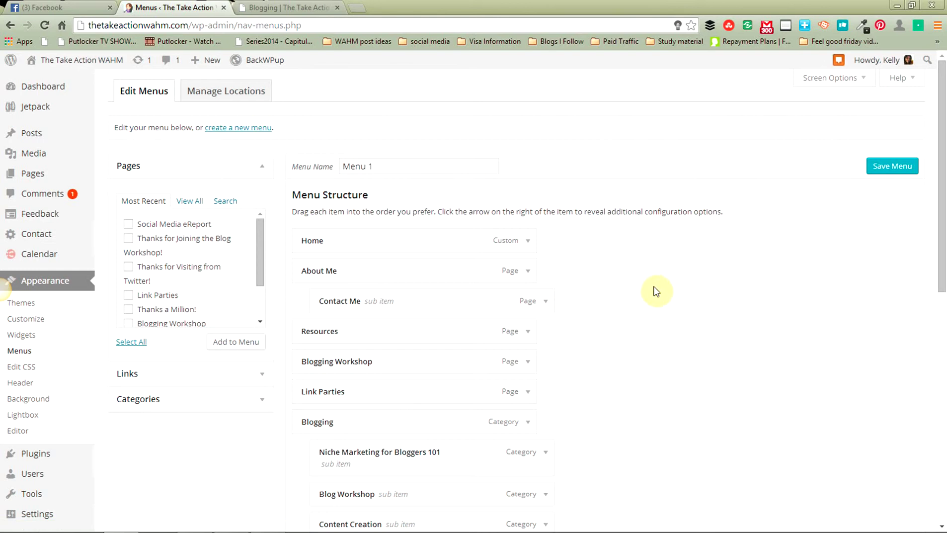
- Examine how Menu 1 arranges its pages, categories and sub items
{"action": "scroll", "coordinate": [657, 291], "scroll_direction": "down", "scroll_amount": 8}
{"action": "scroll", "coordinate": [656, 289], "scroll_direction": "up", "scroll_amount": 6}
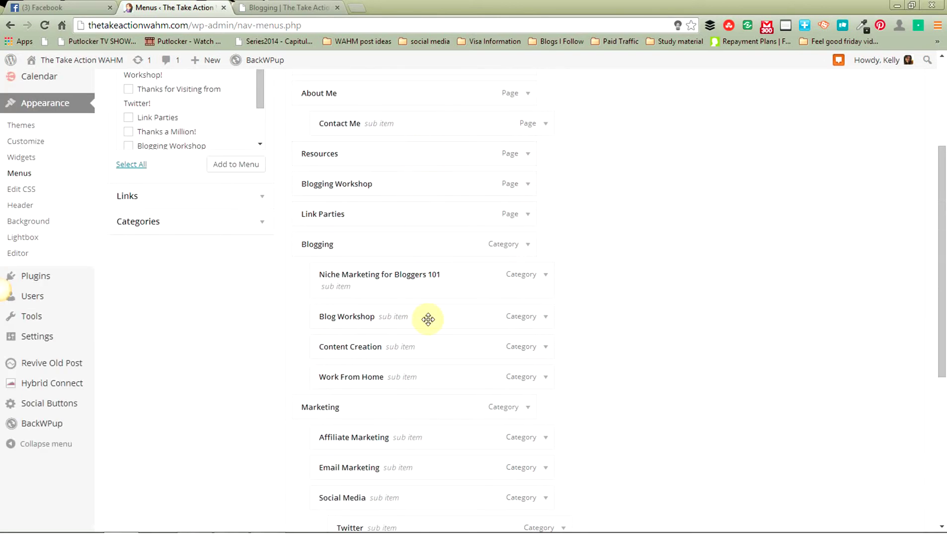
{"action": "scroll", "coordinate": [669, 323], "scroll_direction": "up", "scroll_amount": 3}
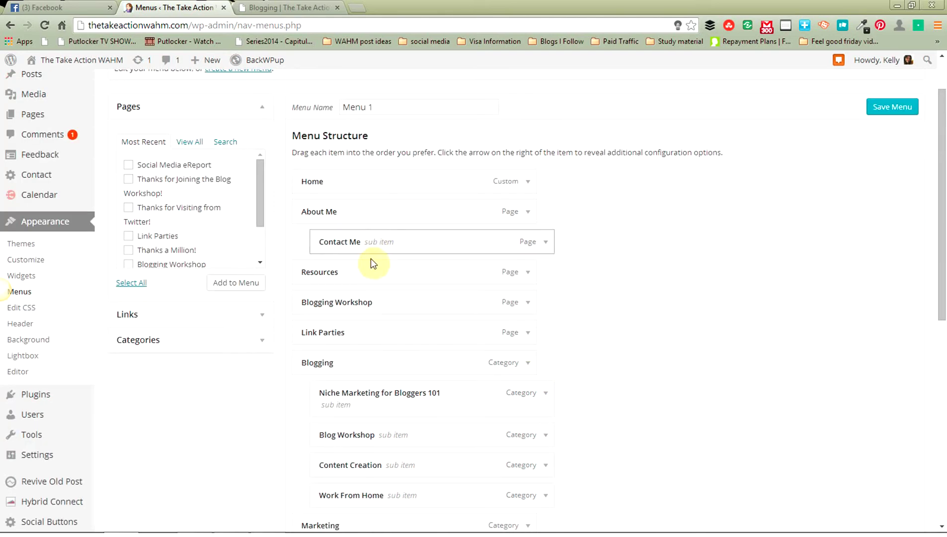
{"action": "scroll", "coordinate": [684, 340], "scroll_direction": "down", "scroll_amount": 3}
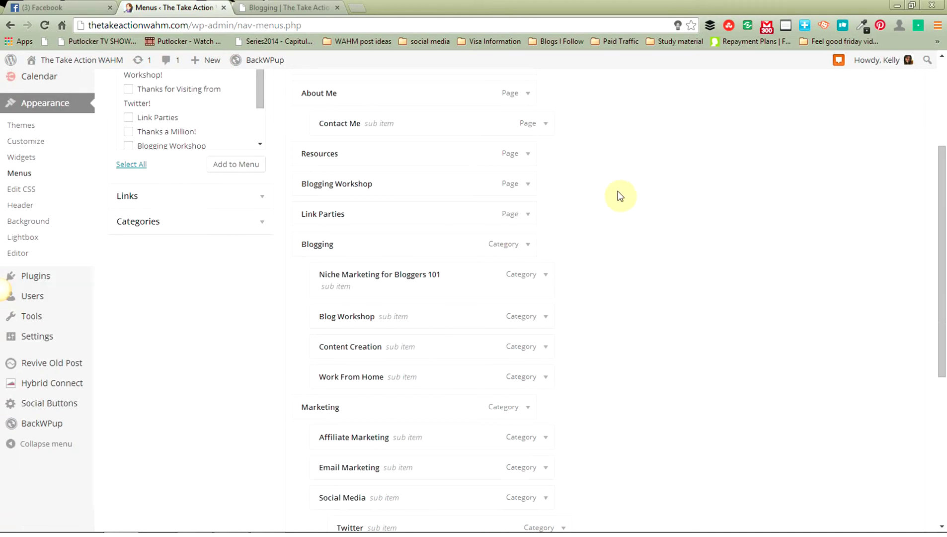
{"action": "scroll", "coordinate": [645, 159], "scroll_direction": "up", "scroll_amount": 1}
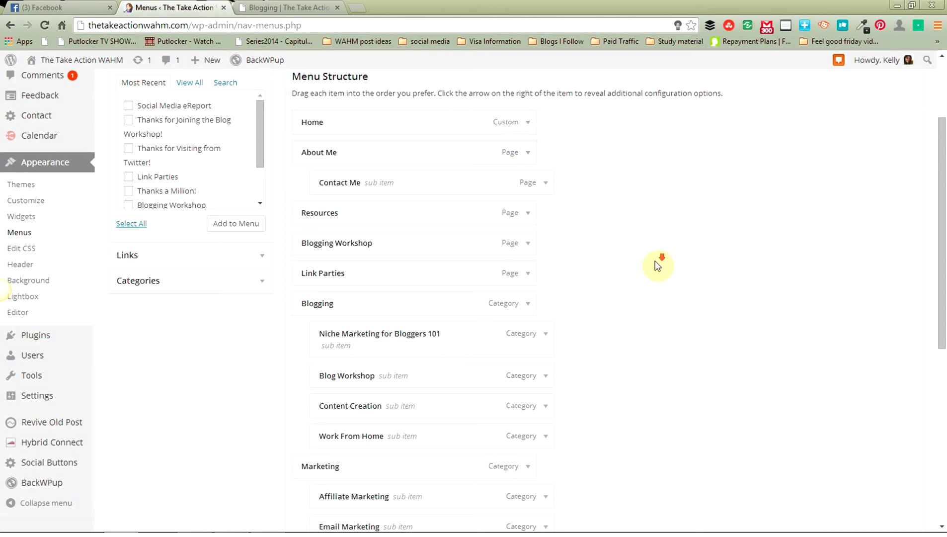
{"action": "scroll", "coordinate": [657, 263], "scroll_direction": "down", "scroll_amount": 2}
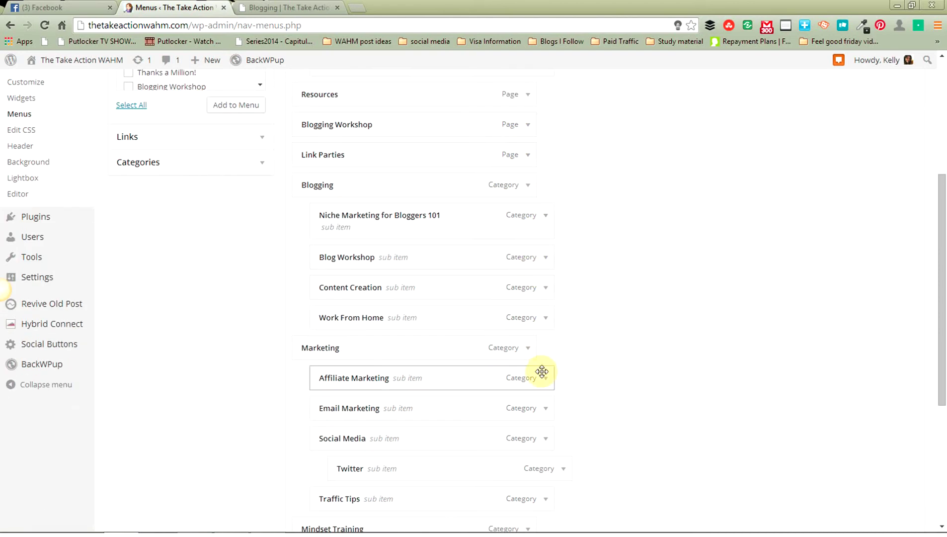
{"action": "scroll", "coordinate": [648, 356], "scroll_direction": "down", "scroll_amount": 2}
{"action": "scroll", "coordinate": [646, 354], "scroll_direction": "up", "scroll_amount": 5}
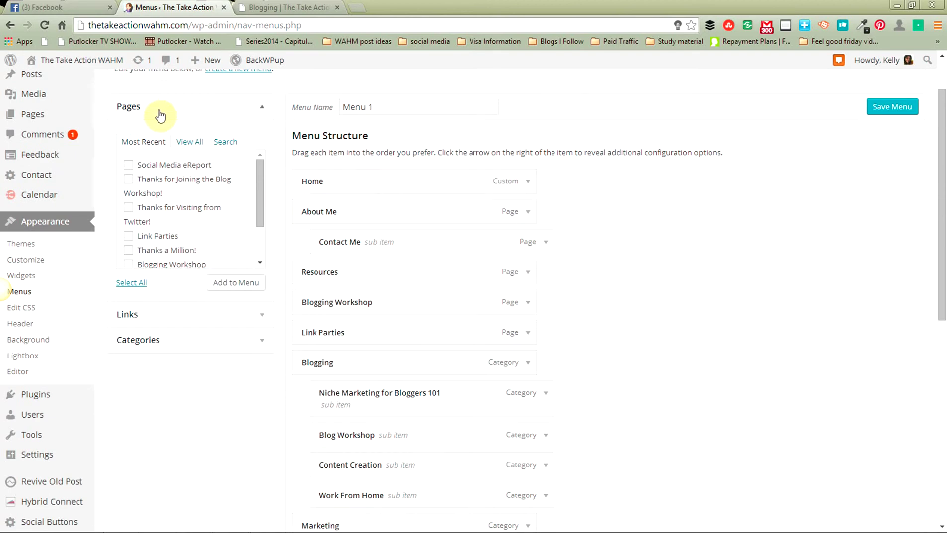
- Collapse the Pages box, check the live site's navigation, and list all categories available for the menu
{"action": "left_click", "coordinate": [261, 107]}
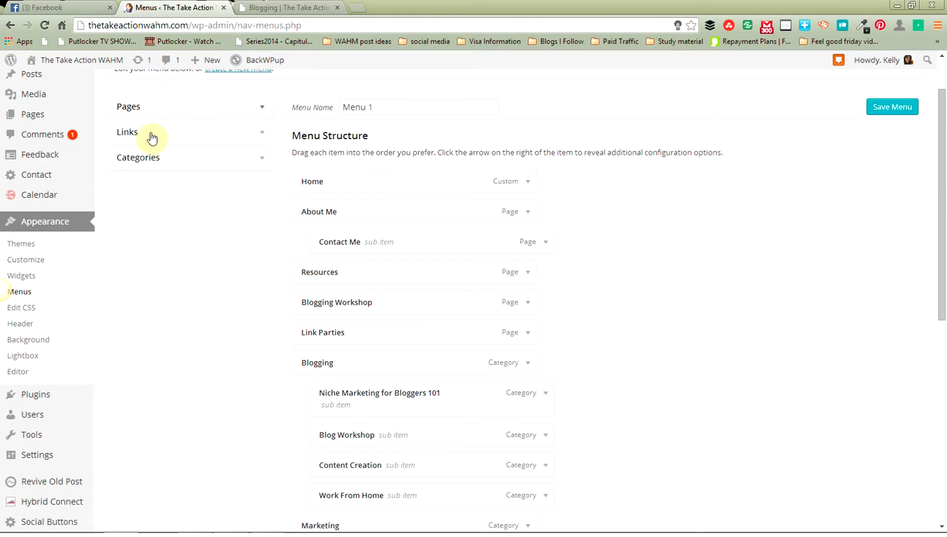
{"action": "left_click", "coordinate": [288, 7]}
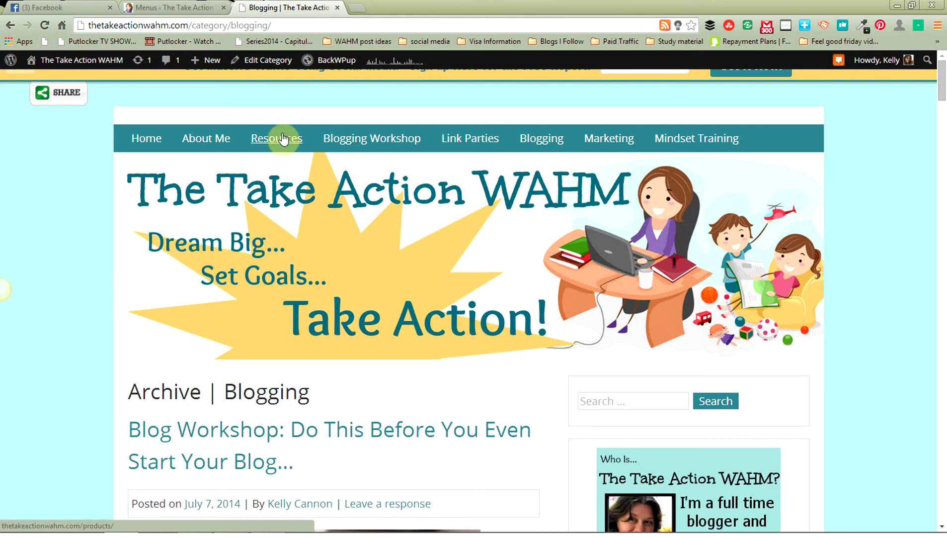
{"action": "left_click", "coordinate": [166, 7]}
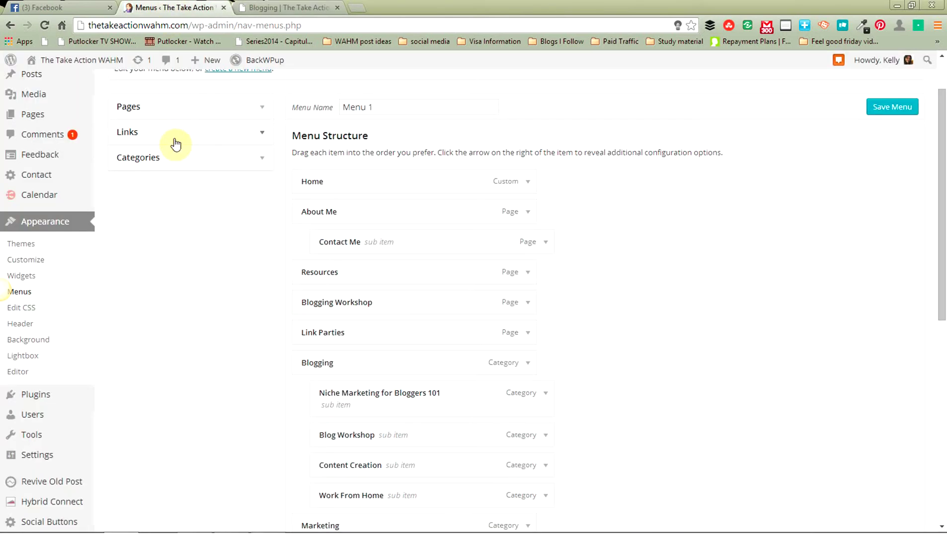
{"action": "left_click", "coordinate": [262, 158]}
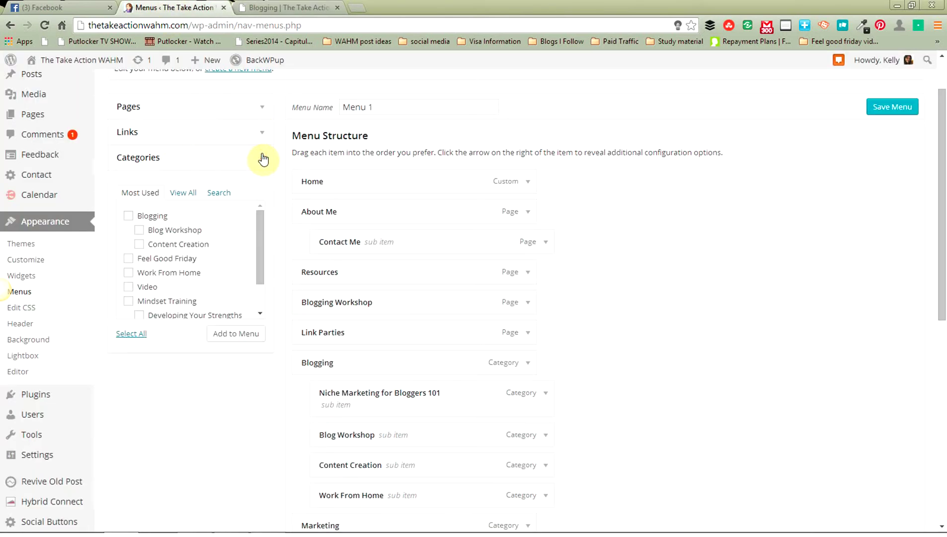
{"action": "left_click", "coordinate": [192, 197]}
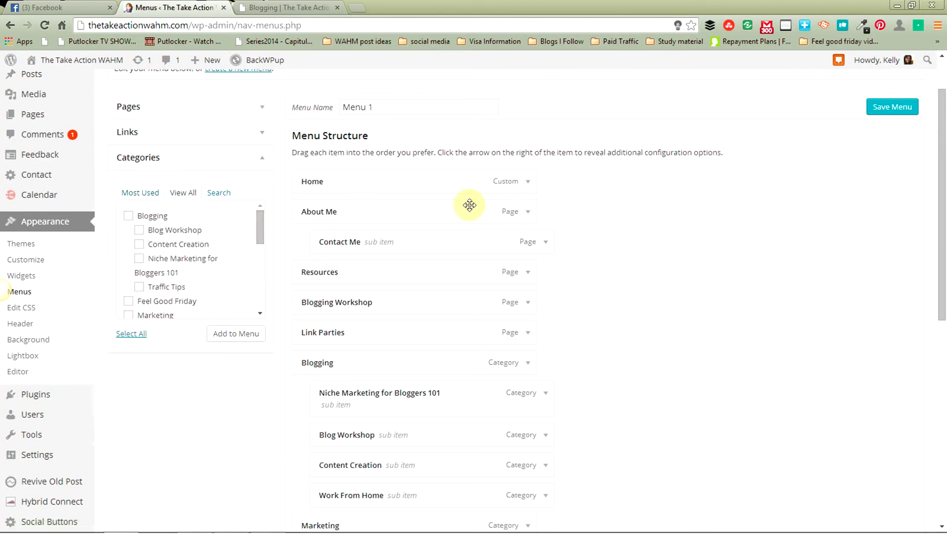
- Add the Taking Action category to Menu 1
{"action": "scroll", "coordinate": [743, 268], "scroll_direction": "down", "scroll_amount": 8}
{"action": "scroll", "coordinate": [744, 268], "scroll_direction": "up", "scroll_amount": 5}
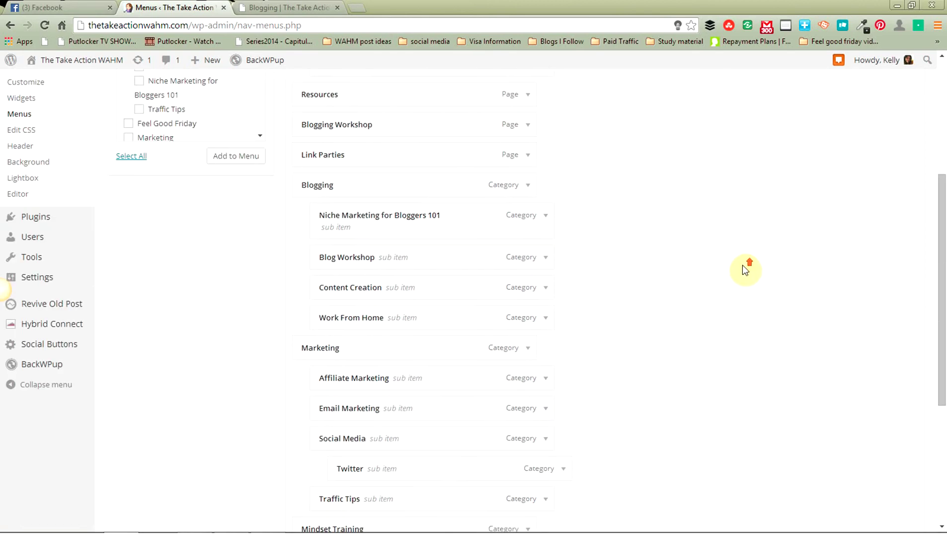
{"action": "scroll", "coordinate": [797, 273], "scroll_direction": "up", "scroll_amount": 2}
{"action": "left_click_drag", "start_coordinate": [262, 165], "coordinate": [266, 234]}
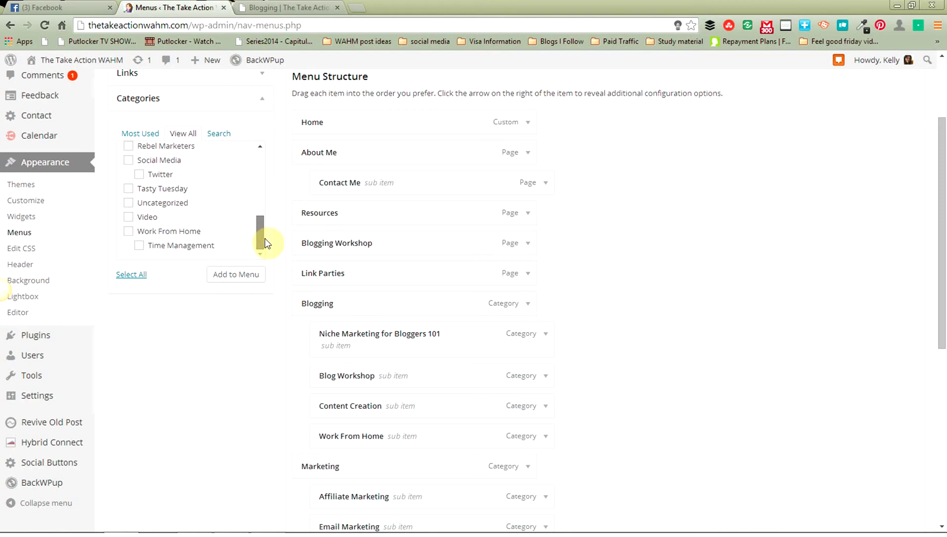
{"action": "left_click_drag", "start_coordinate": [265, 239], "coordinate": [263, 202]}
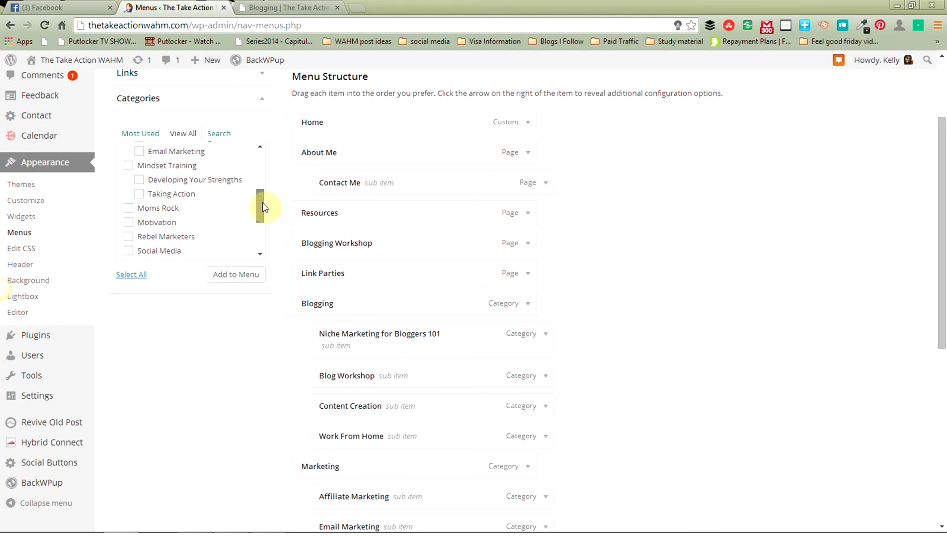
{"action": "left_click", "coordinate": [142, 194]}
{"action": "left_click", "coordinate": [243, 282]}
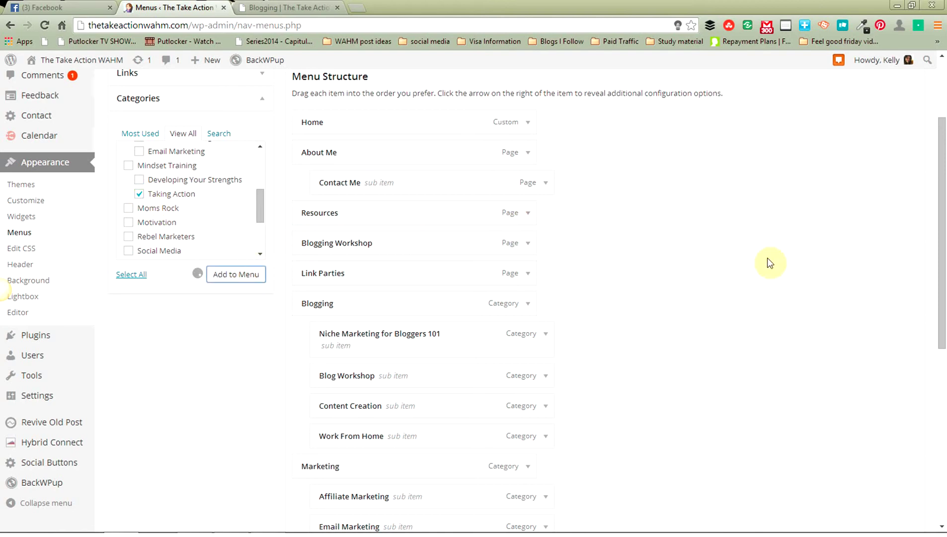
{"action": "scroll", "coordinate": [869, 238], "scroll_direction": "down", "scroll_amount": 8}
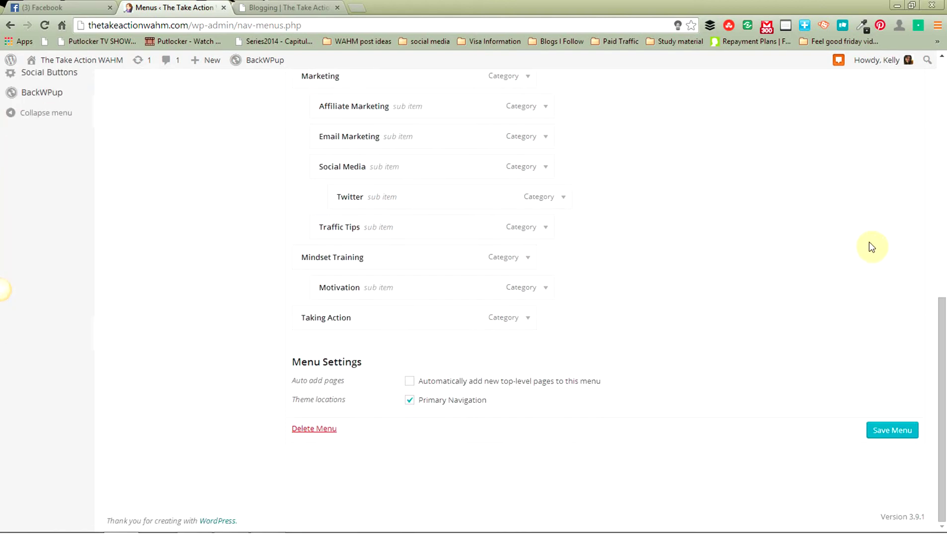
- Save Menu 1 and check the live blog's navigation, including the submenu under Mindset Training
{"action": "left_click", "coordinate": [284, 7]}
{"action": "right_click", "coordinate": [887, 160]}
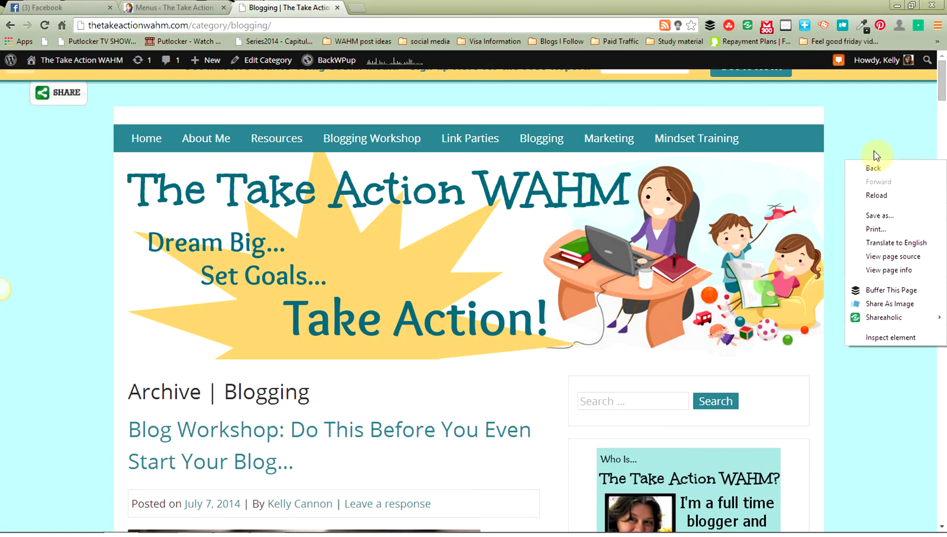
{"action": "left_click", "coordinate": [179, 7]}
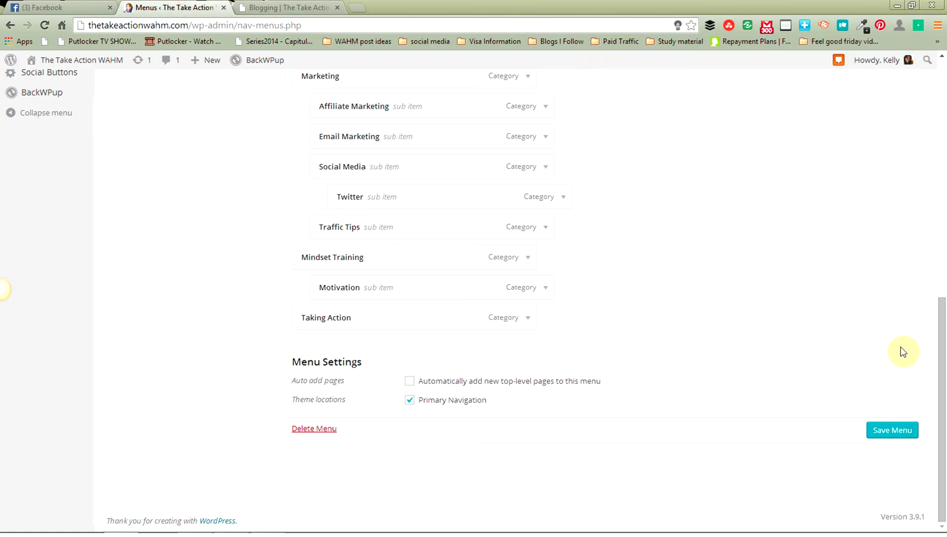
{"action": "left_click", "coordinate": [897, 422]}
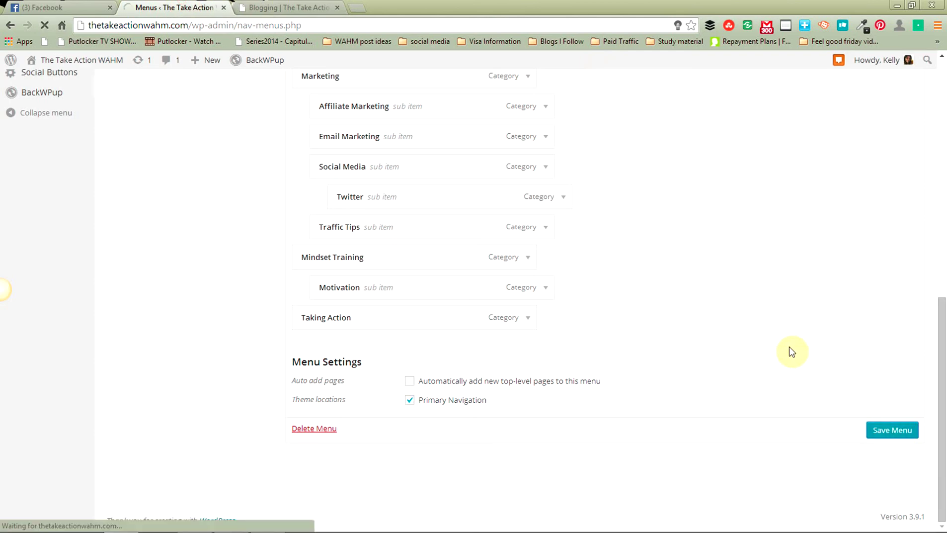
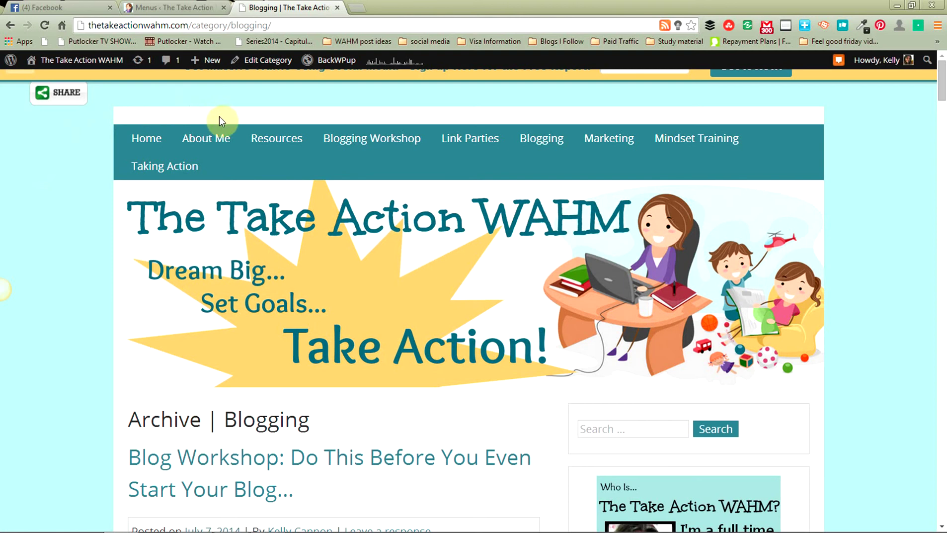
{"action": "mouse_move", "coordinate": [222, 134]}
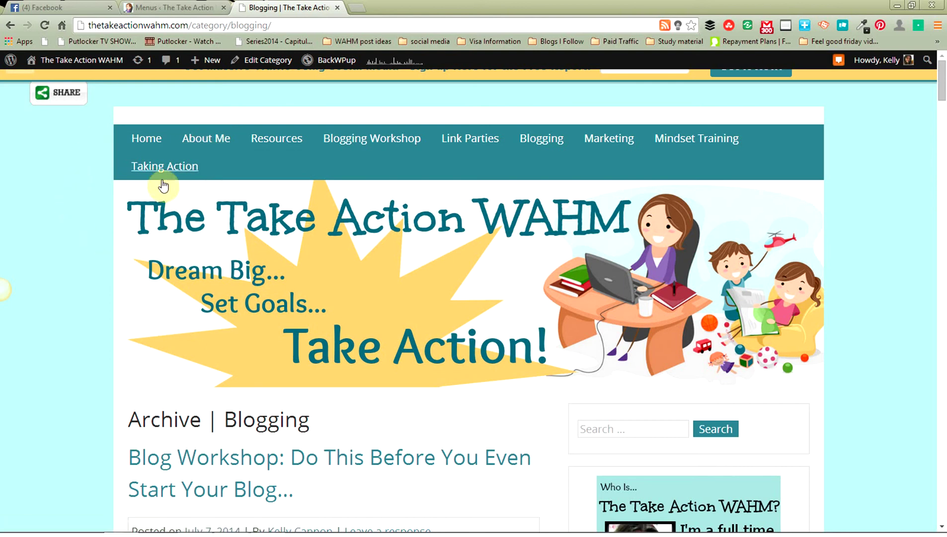
{"action": "mouse_move", "coordinate": [718, 149]}
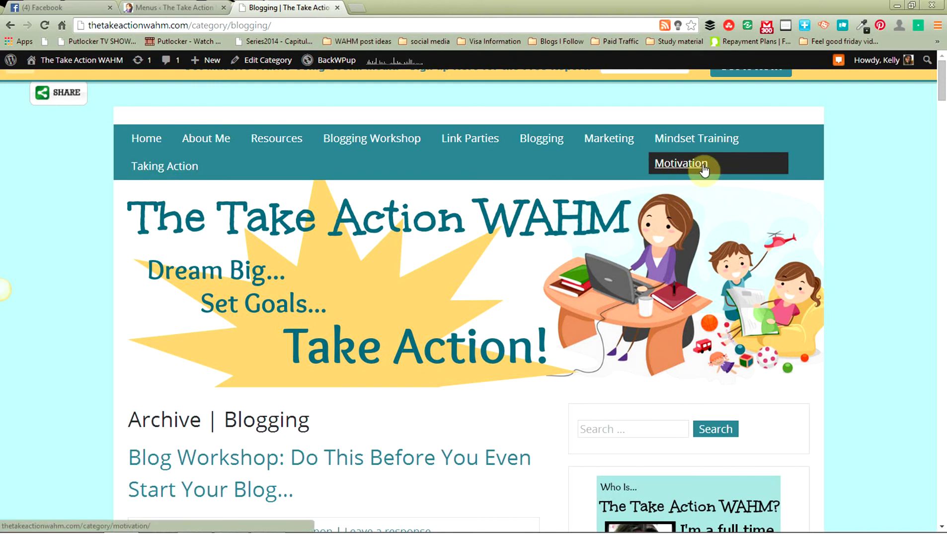
- Nest the Taking Action category as a sub item under Mindset Training in Menu 1 and save the menu
{"action": "left_click", "coordinate": [155, 8]}
{"action": "scroll", "coordinate": [617, 296], "scroll_direction": "down", "scroll_amount": 10}
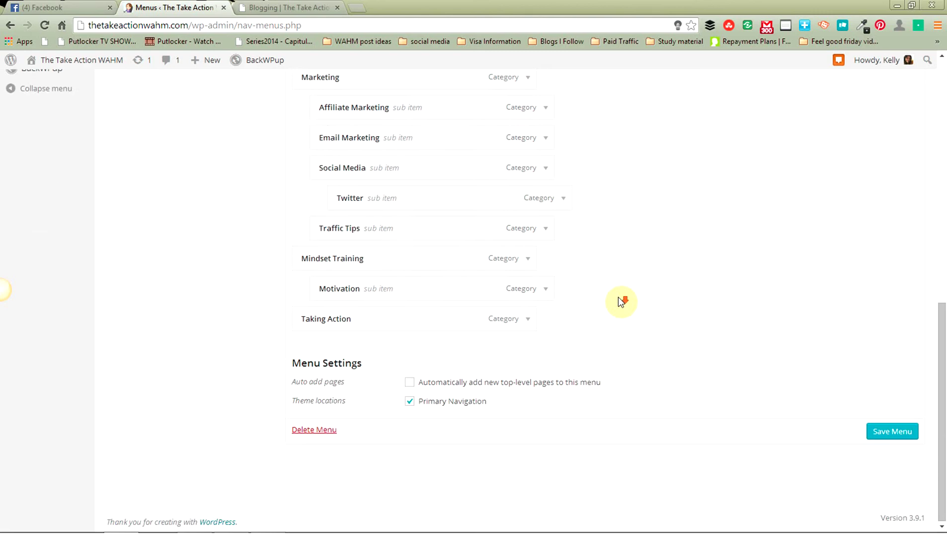
{"action": "scroll", "coordinate": [619, 297], "scroll_direction": "up", "scroll_amount": 8}
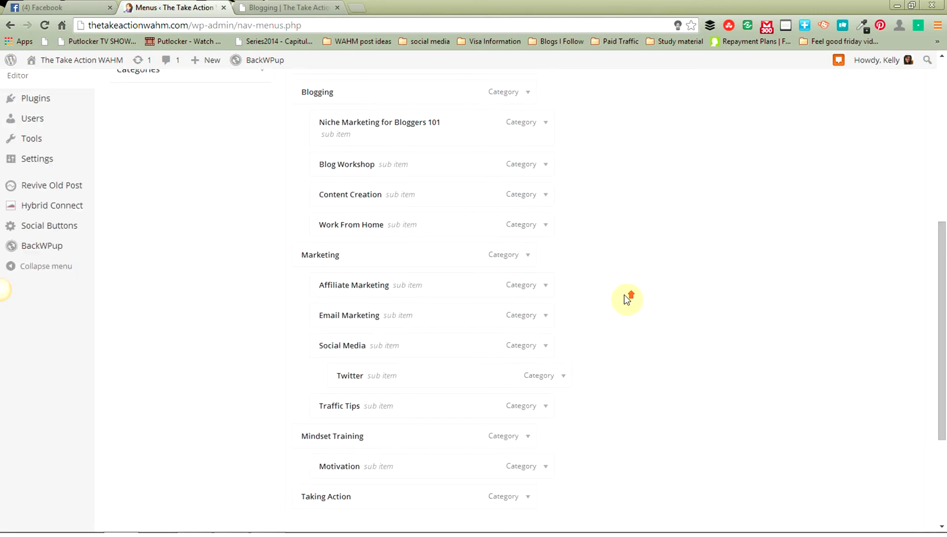
{"action": "scroll", "coordinate": [625, 299], "scroll_direction": "down", "scroll_amount": 7}
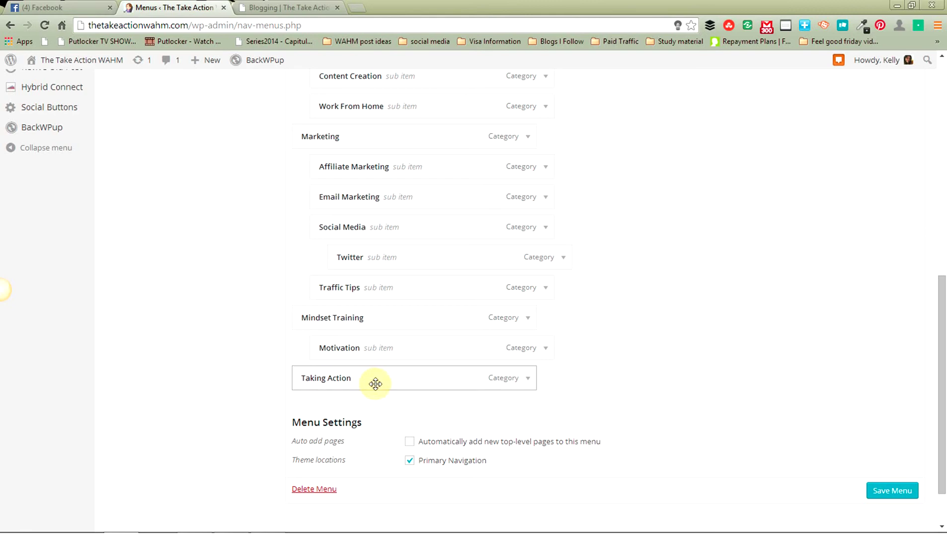
{"action": "mouse_move", "coordinate": [375, 383]}
{"action": "left_mouse_down"}
{"action": "mouse_move", "coordinate": [401, 401]}
{"action": "mouse_move", "coordinate": [412, 395]}
{"action": "mouse_move", "coordinate": [385, 382]}
{"action": "left_mouse_up"}
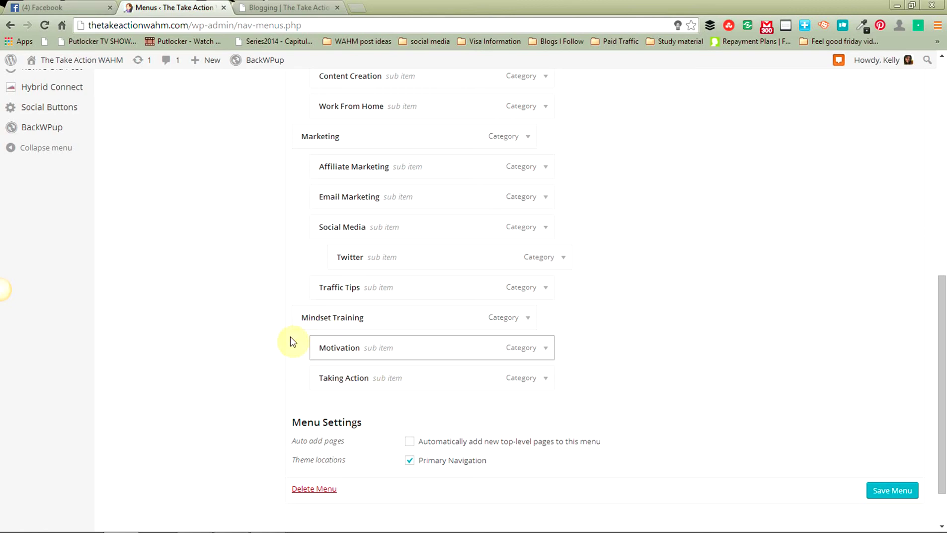
{"action": "left_click_drag", "start_coordinate": [335, 379], "coordinate": [317, 379]}
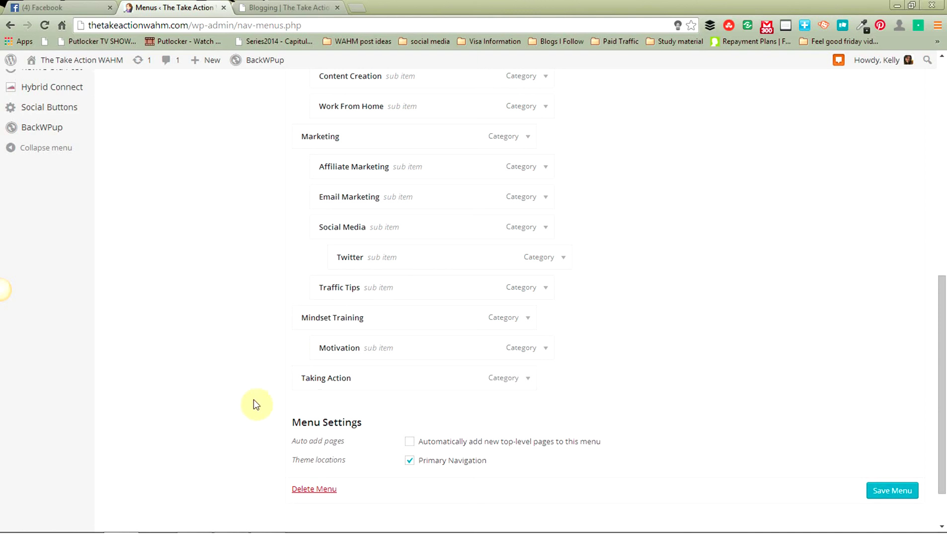
{"action": "left_click_drag", "start_coordinate": [326, 381], "coordinate": [346, 384]}
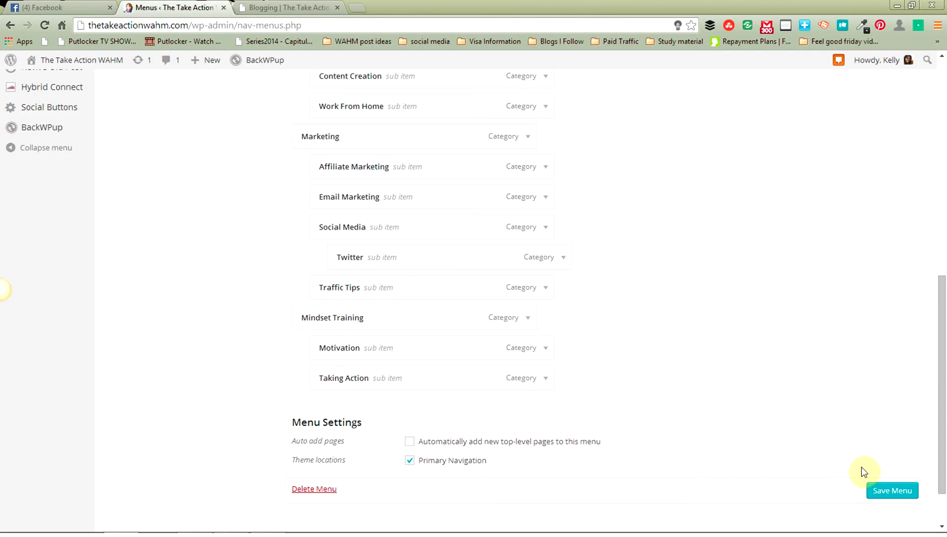
{"action": "left_click", "coordinate": [890, 492]}
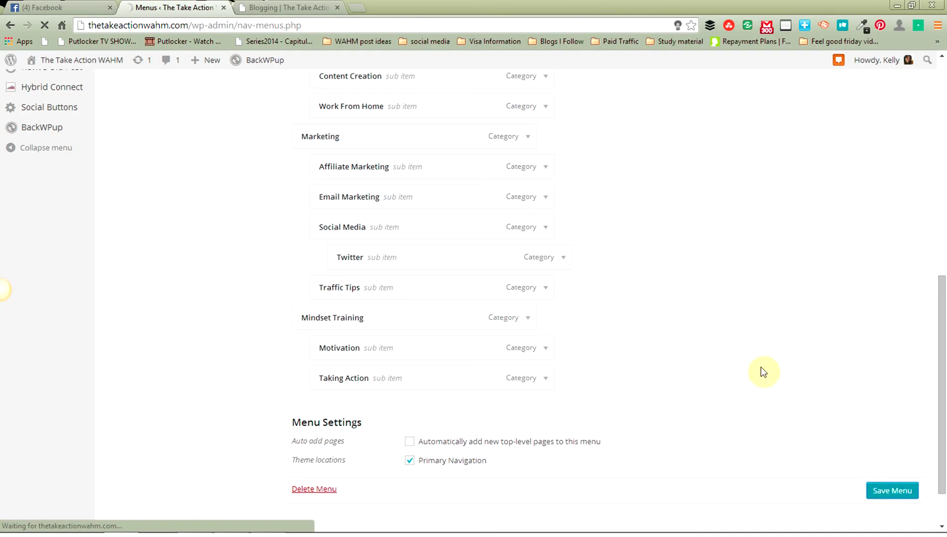
- Reload the live blog page and open the Taking Action category from the Mindset Training submenu
{"action": "left_click", "coordinate": [298, 7]}
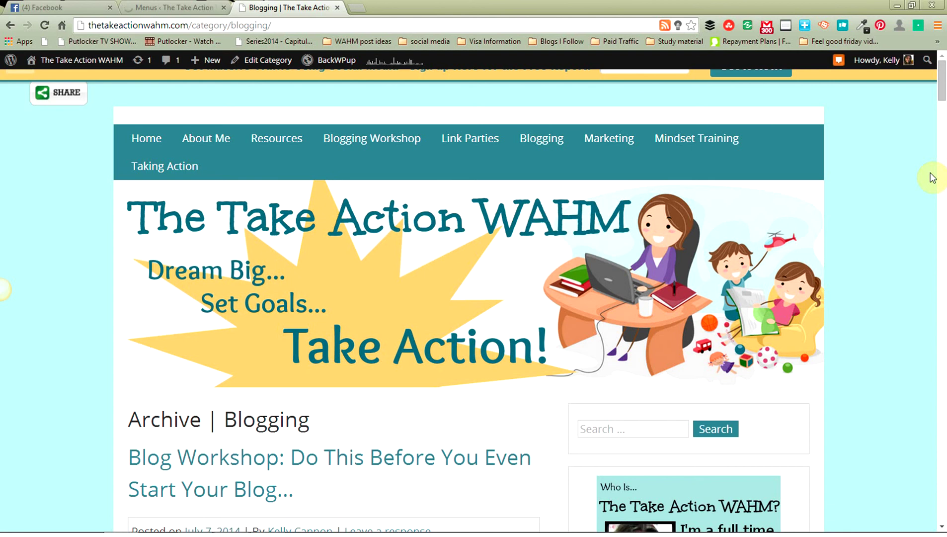
{"action": "right_click", "coordinate": [909, 134]}
{"action": "left_click", "coordinate": [903, 166]}
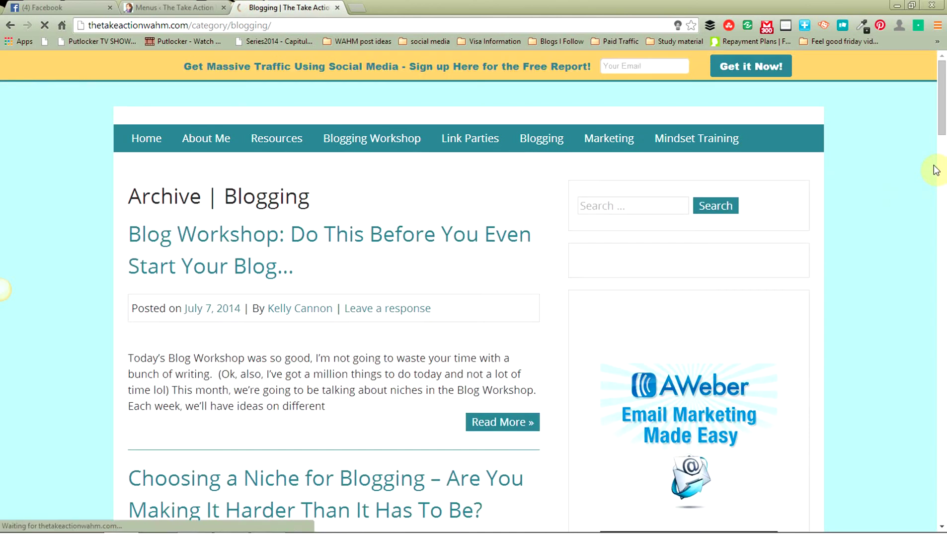
{"action": "mouse_move", "coordinate": [712, 138]}
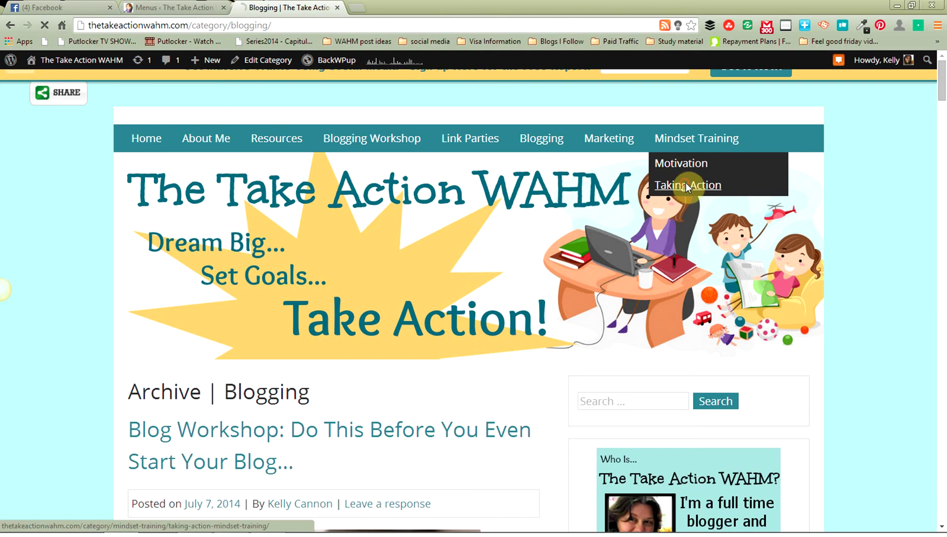
{"action": "left_click", "coordinate": [687, 185]}
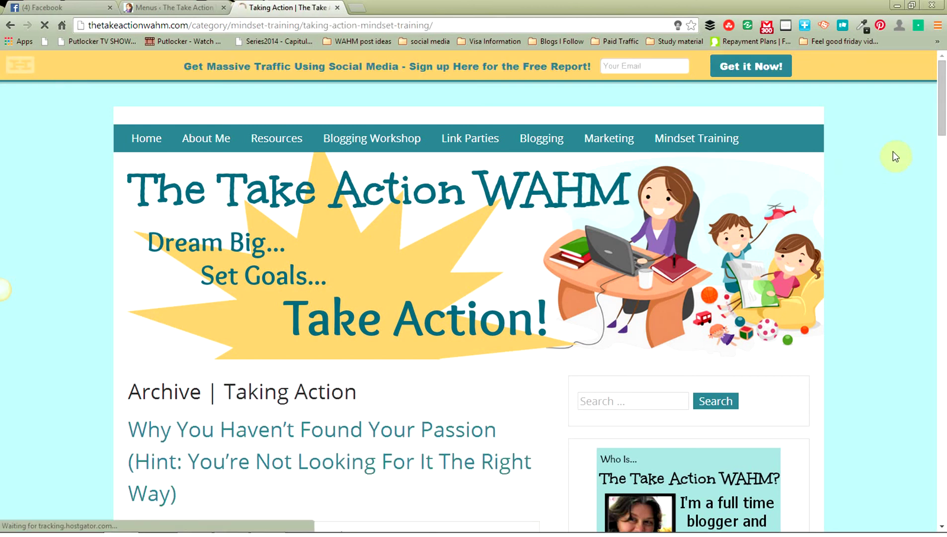
- Examine the posts listed in the Taking Action archive on the live blog
{"action": "scroll", "coordinate": [894, 151], "scroll_direction": "down", "scroll_amount": 3}
{"action": "scroll", "coordinate": [894, 151], "scroll_direction": "down", "scroll_amount": 20}
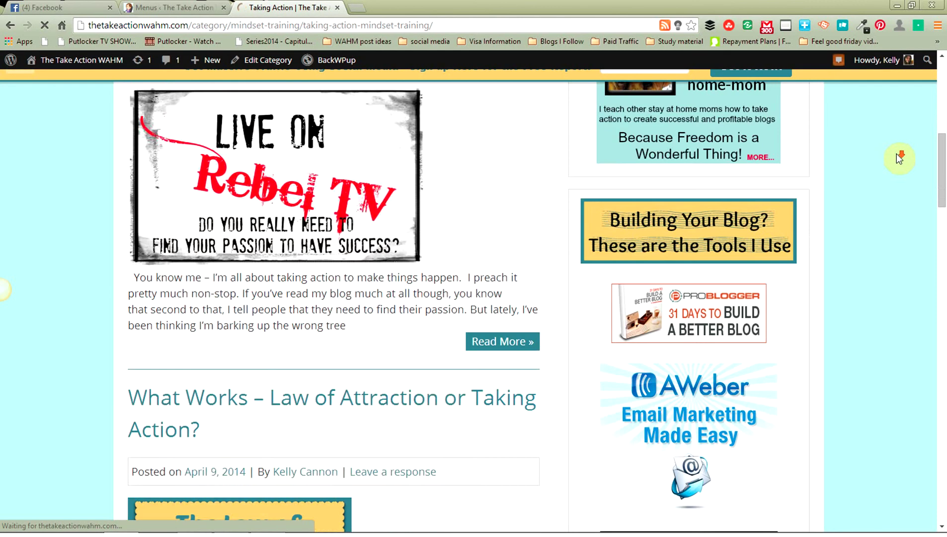
{"action": "scroll", "coordinate": [899, 158], "scroll_direction": "up", "scroll_amount": 13}
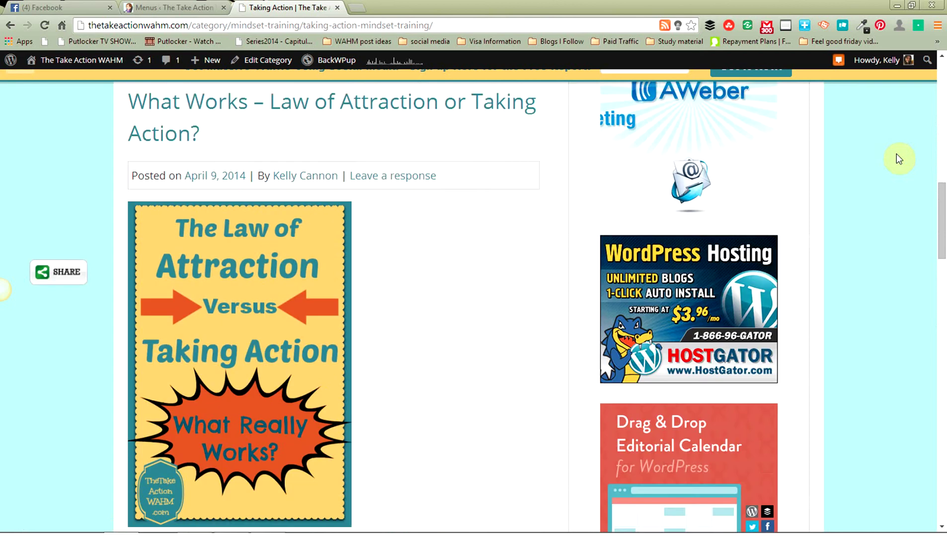
{"action": "scroll", "coordinate": [899, 158], "scroll_direction": "up", "scroll_amount": 5}
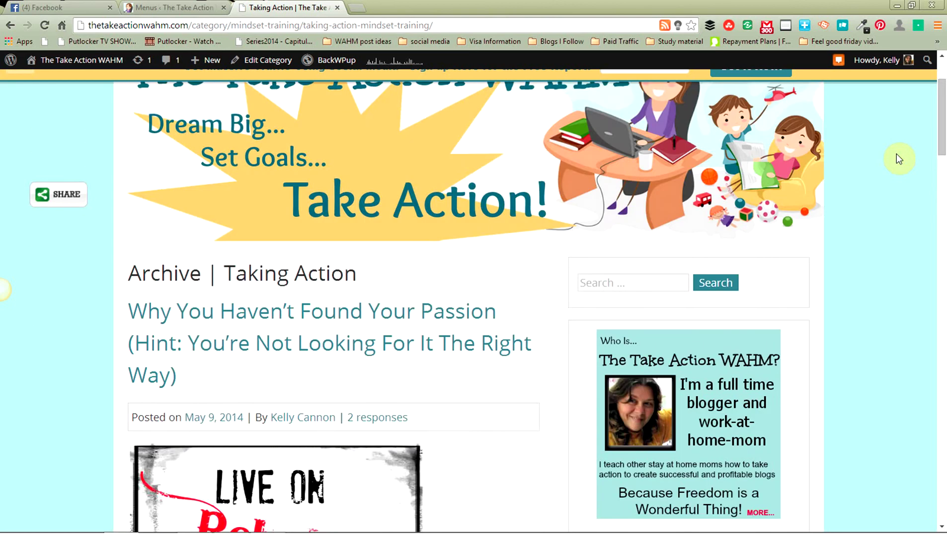
{"action": "scroll", "coordinate": [900, 158], "scroll_direction": "down", "scroll_amount": 5}
{"action": "scroll", "coordinate": [899, 158], "scroll_direction": "down", "scroll_amount": 4}
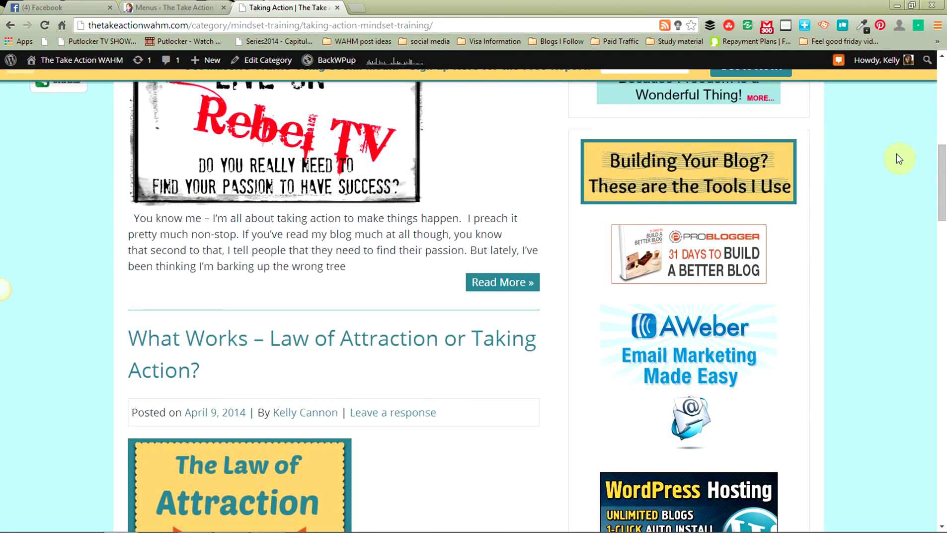
{"action": "scroll", "coordinate": [897, 157], "scroll_direction": "down", "scroll_amount": 4}
{"action": "scroll", "coordinate": [897, 158], "scroll_direction": "up", "scroll_amount": 13}
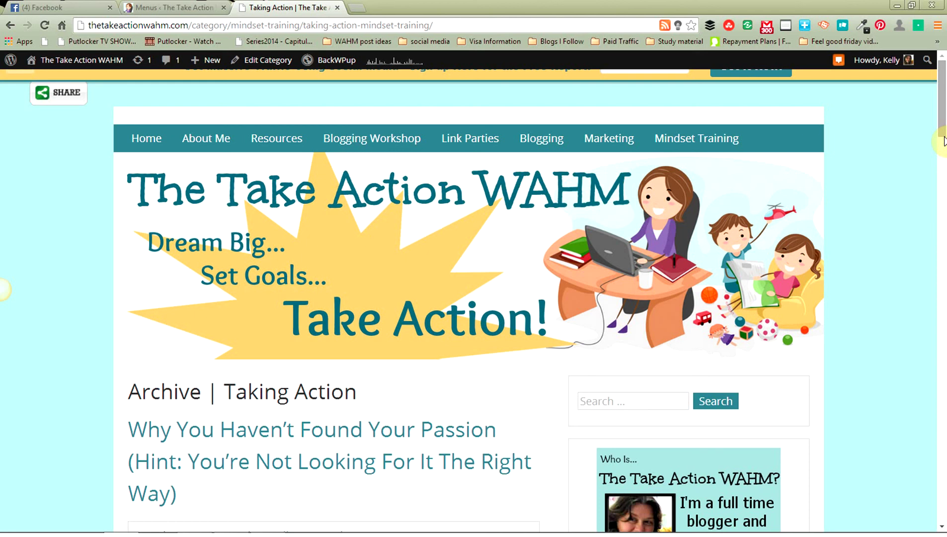
- Review the available item boxes and structure of Menu 1 in the menu editor, and return to the live Taking Action archive
{"action": "left_click", "coordinate": [197, 7]}
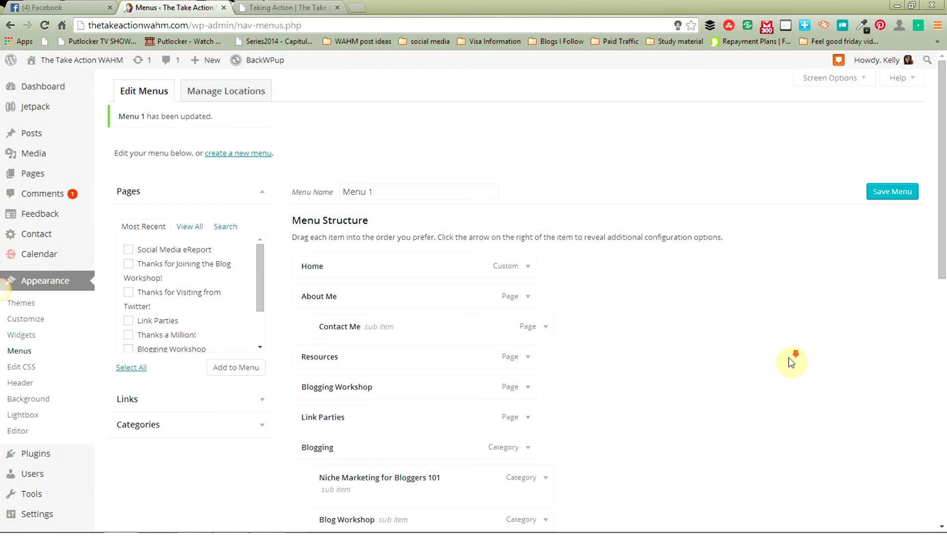
{"action": "scroll", "coordinate": [794, 360], "scroll_direction": "down", "scroll_amount": 3}
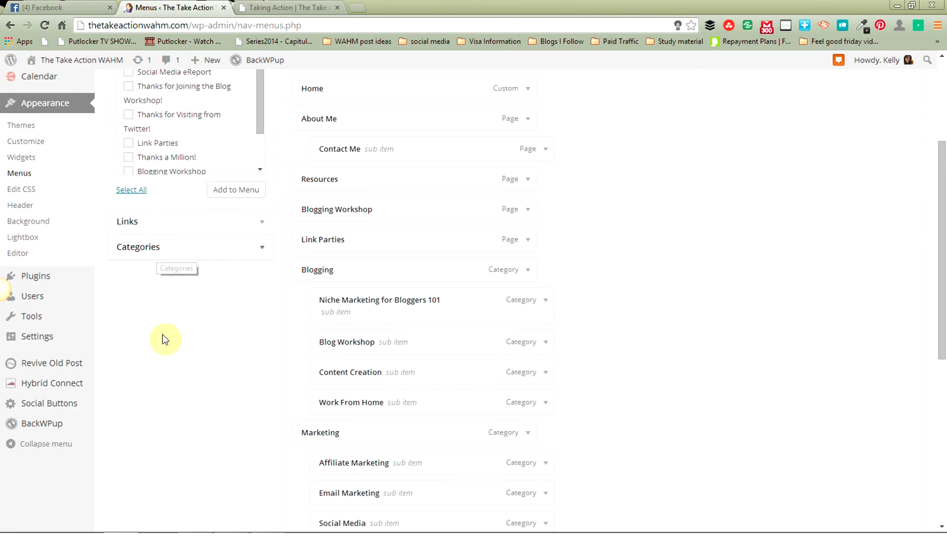
{"action": "scroll", "coordinate": [805, 274], "scroll_direction": "up", "scroll_amount": 3}
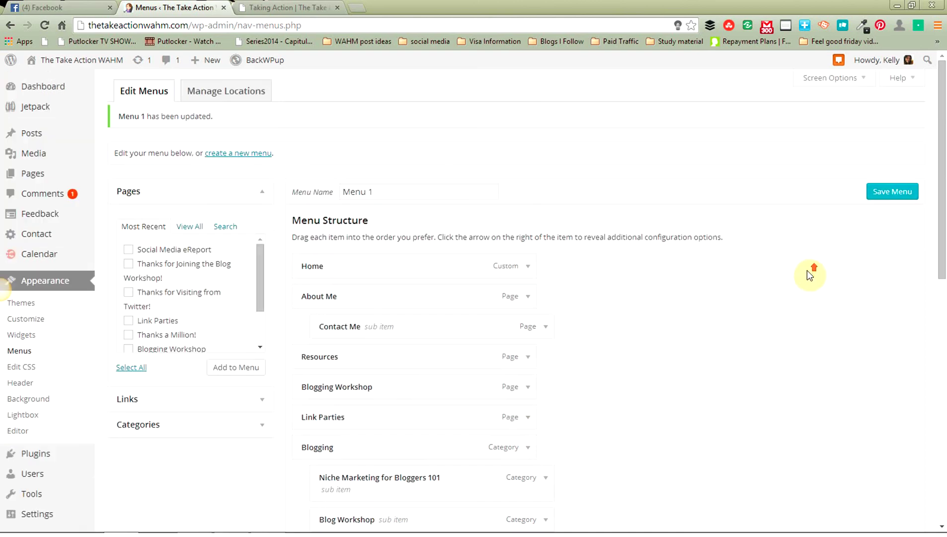
{"action": "left_click", "coordinate": [251, 7]}
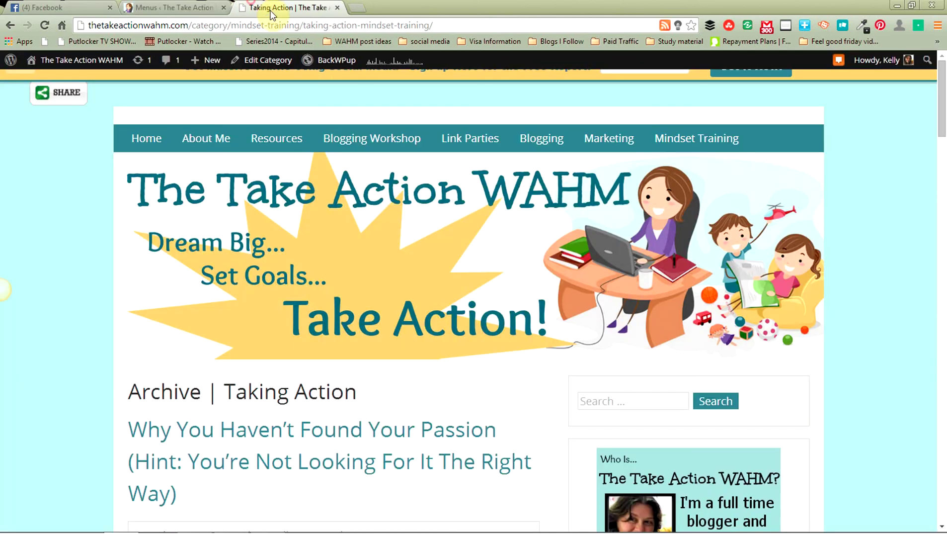